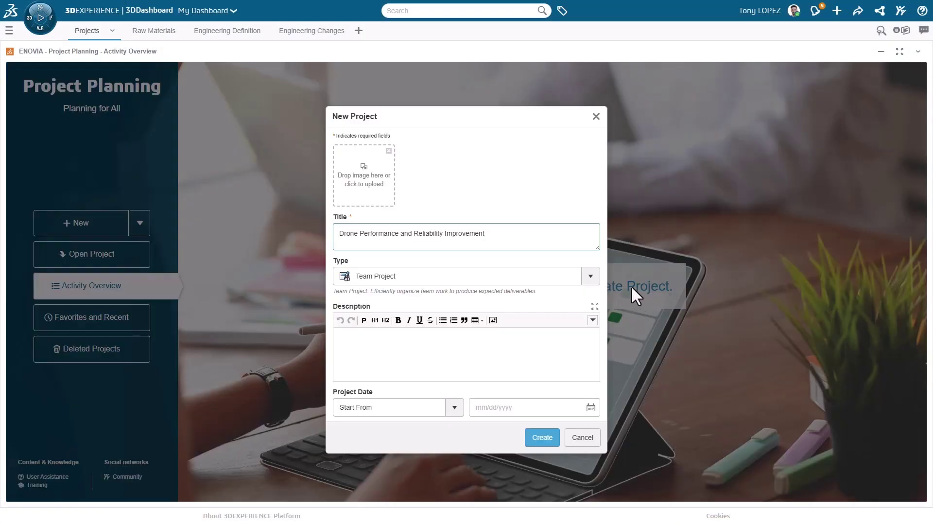
- Create 'Drone Performance and Reliability Improvement' as an Enterprise Project
click(591, 277)
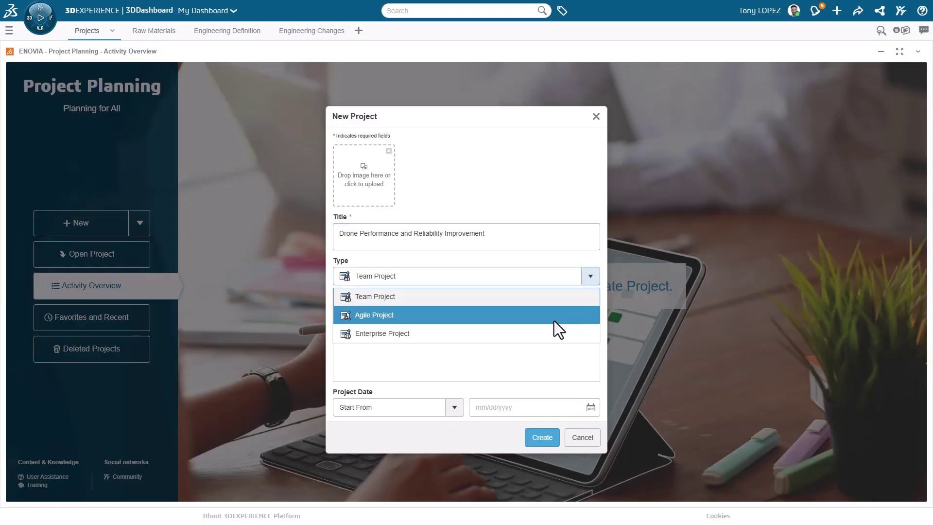
click(552, 334)
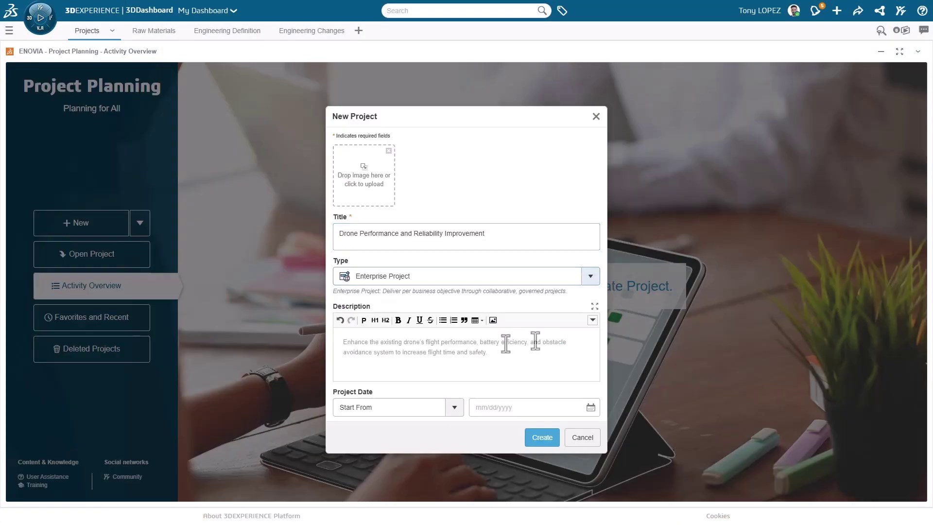
click(545, 438)
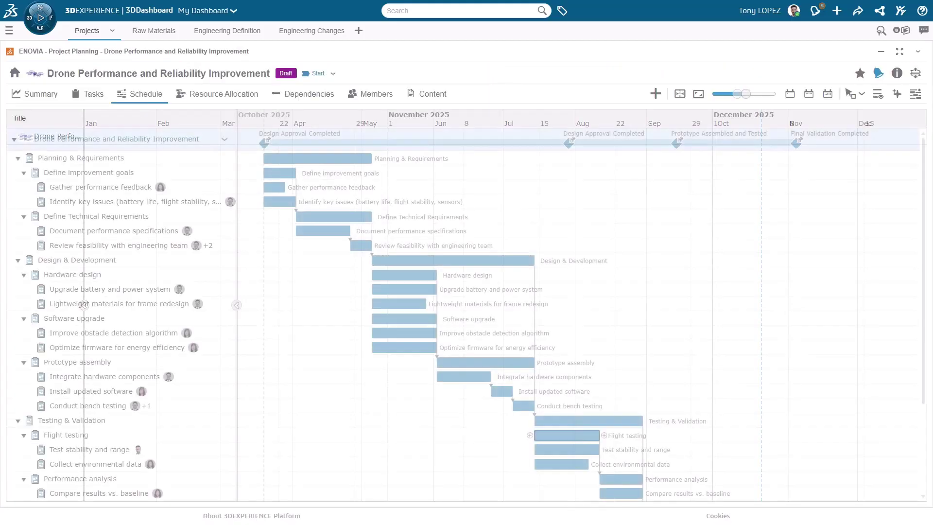
- Drag the T-xDrone XT410 product from Engineering Definition into the project's Content
click(432, 97)
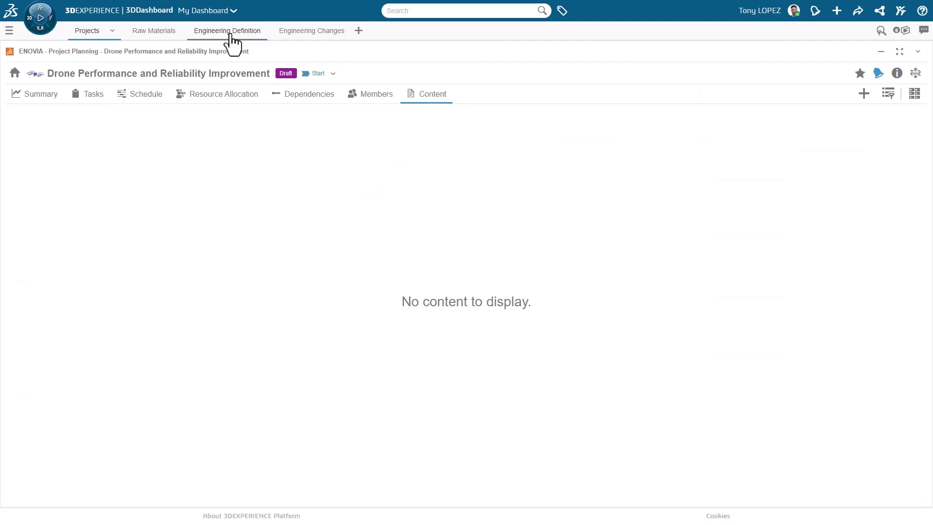
click(231, 36)
drag(66, 86, 324, 223)
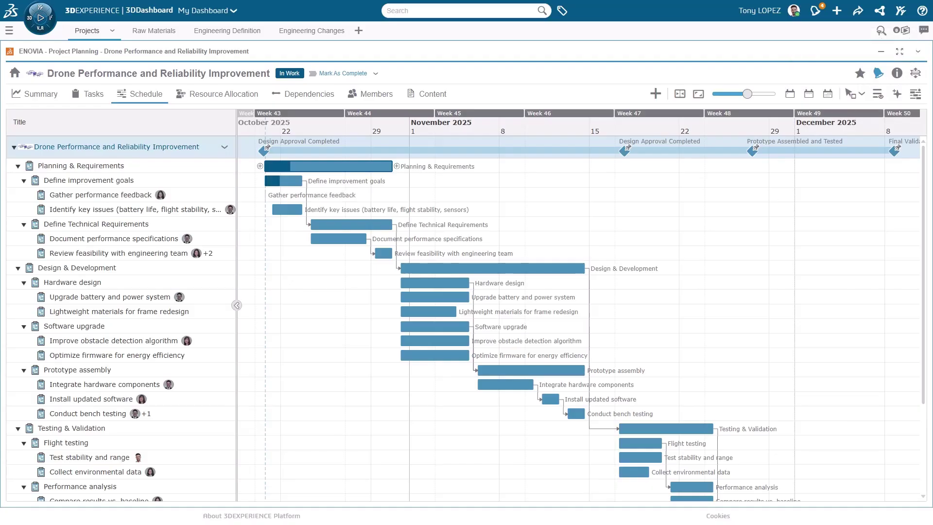
click(95, 195)
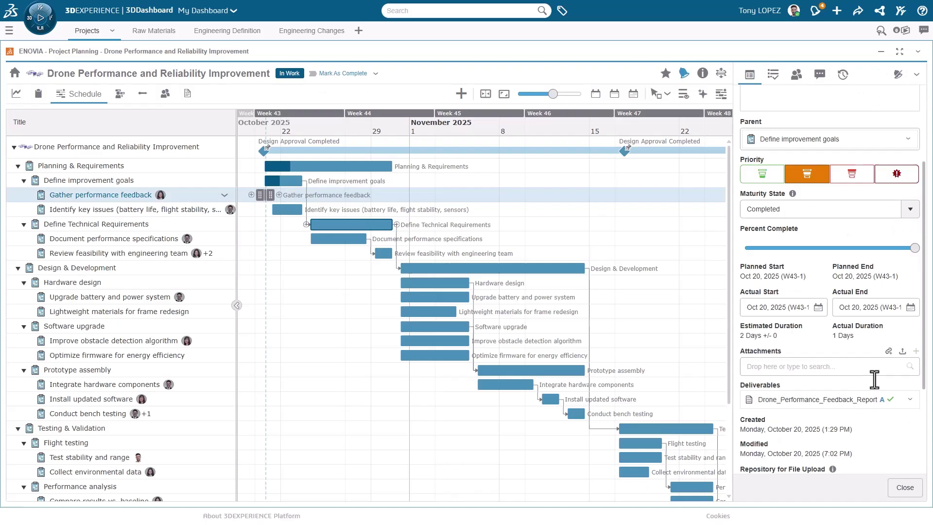
scroll(874, 379, down, 1)
click(910, 327)
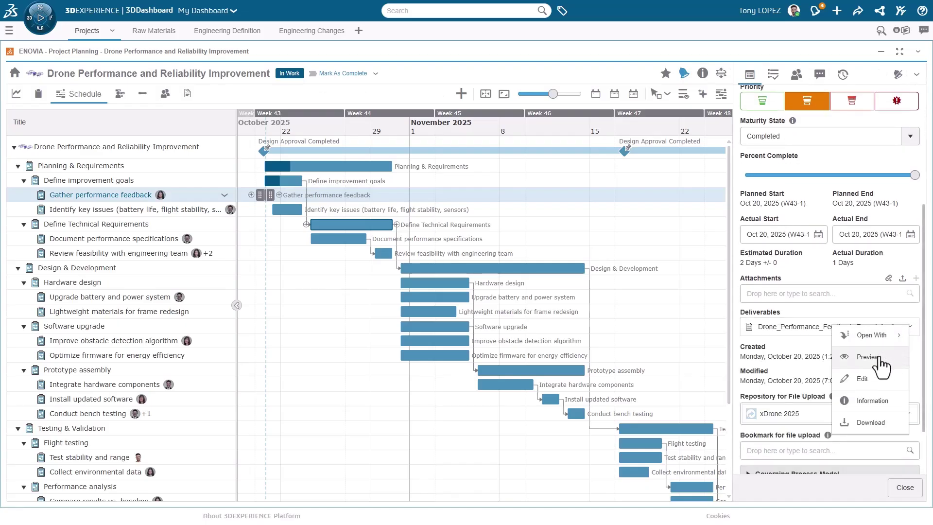
click(867, 356)
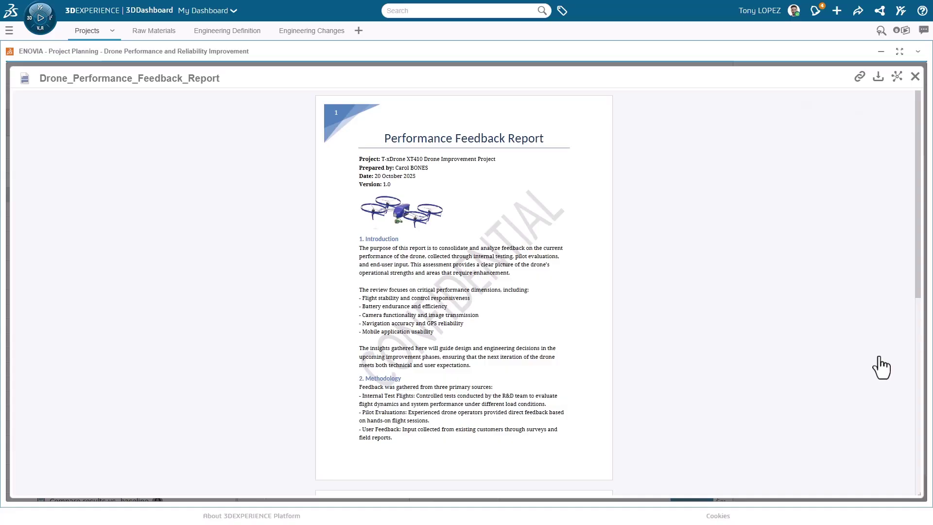
scroll(883, 368, down, 2)
scroll(882, 369, down, 2)
scroll(884, 365, down, 1)
scroll(882, 365, down, 1)
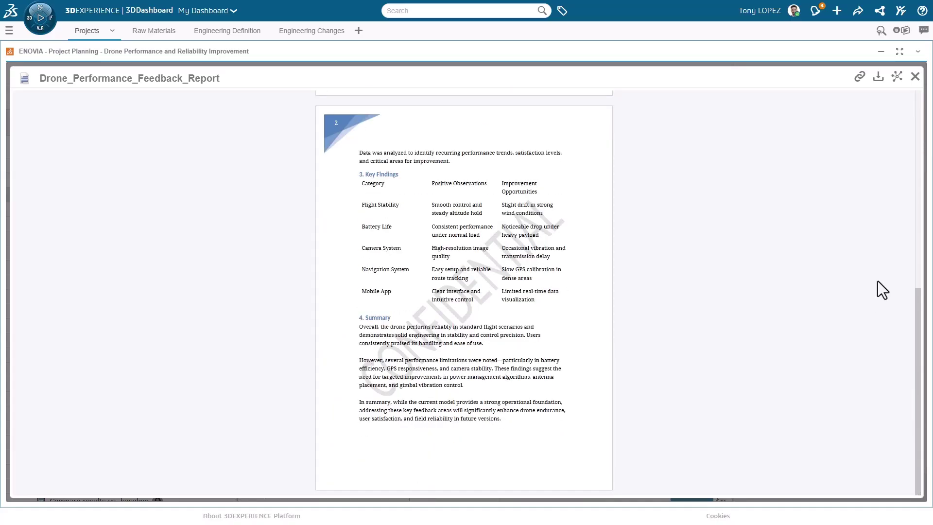
click(914, 76)
- Close the task properties and show baseline bars on the schedule
click(906, 487)
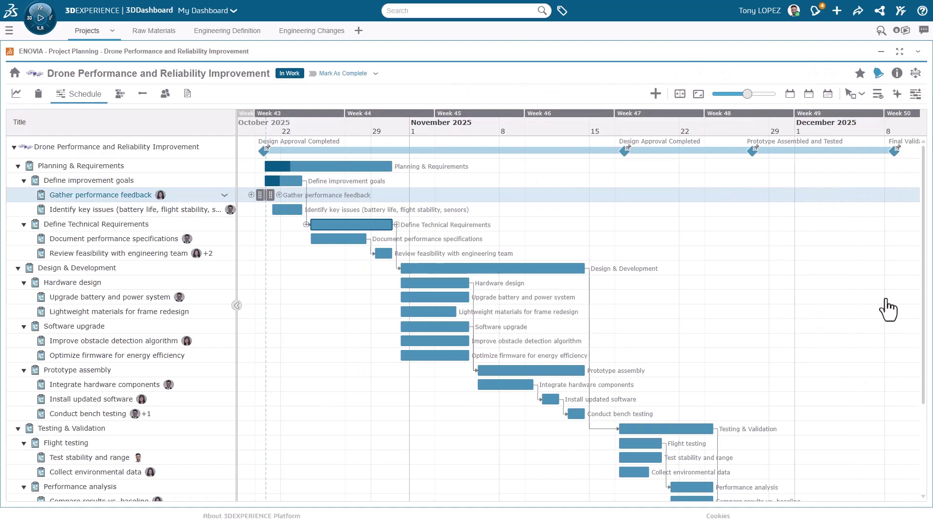
click(879, 108)
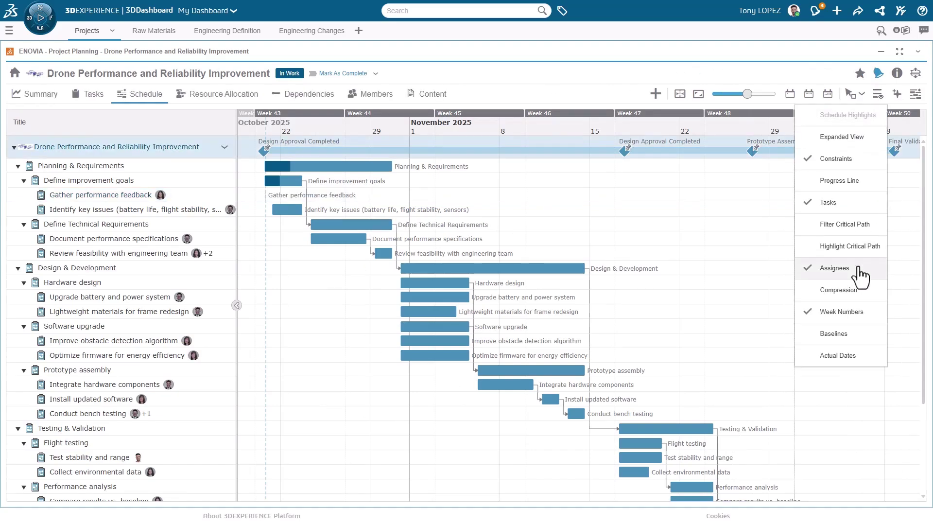
click(839, 336)
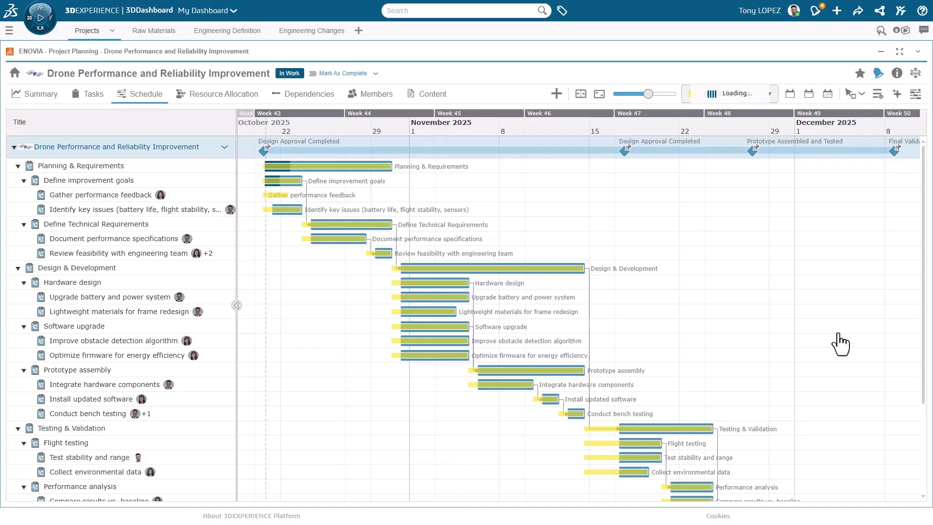
- Review the four tasks predicted to delay the project, then show Resource Allocation
click(897, 94)
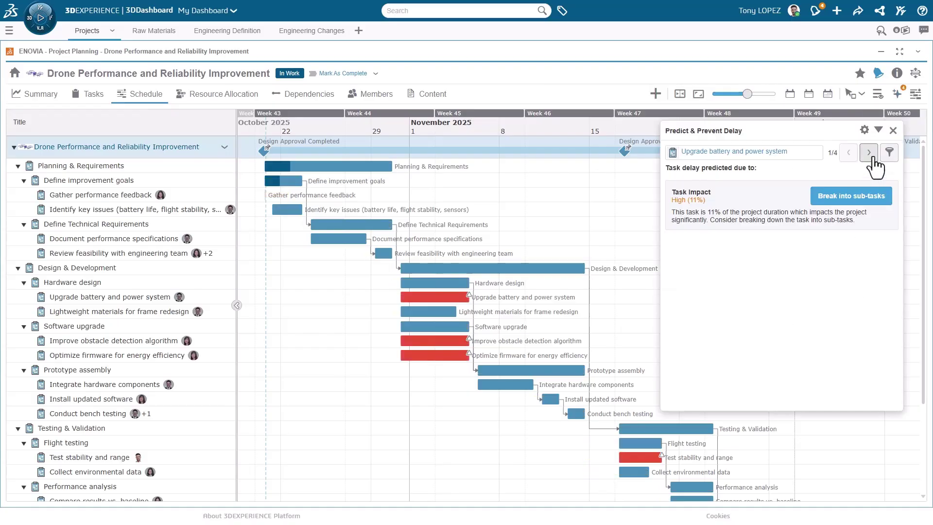
click(872, 157)
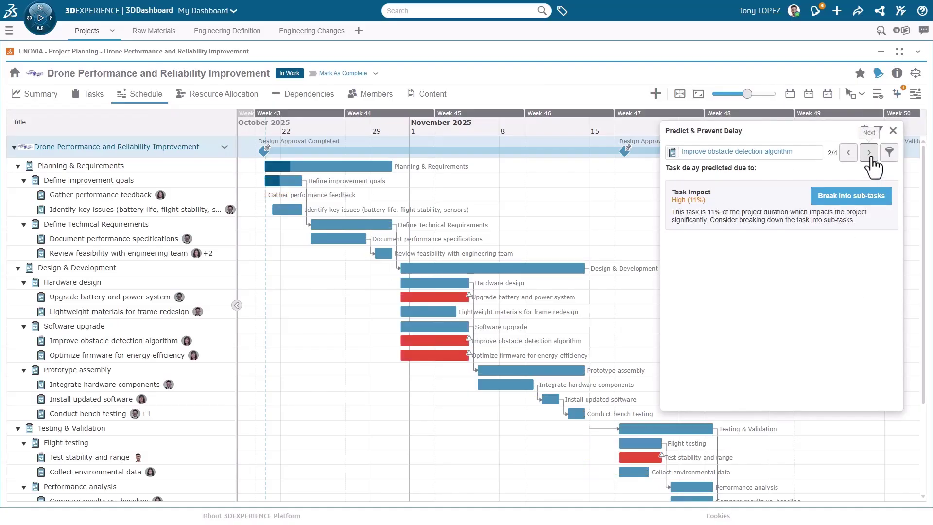
click(869, 154)
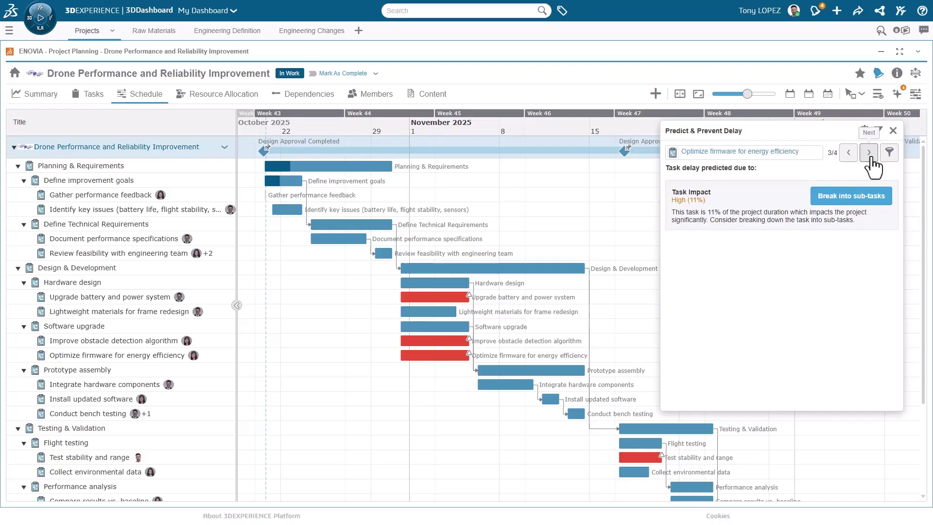
click(870, 154)
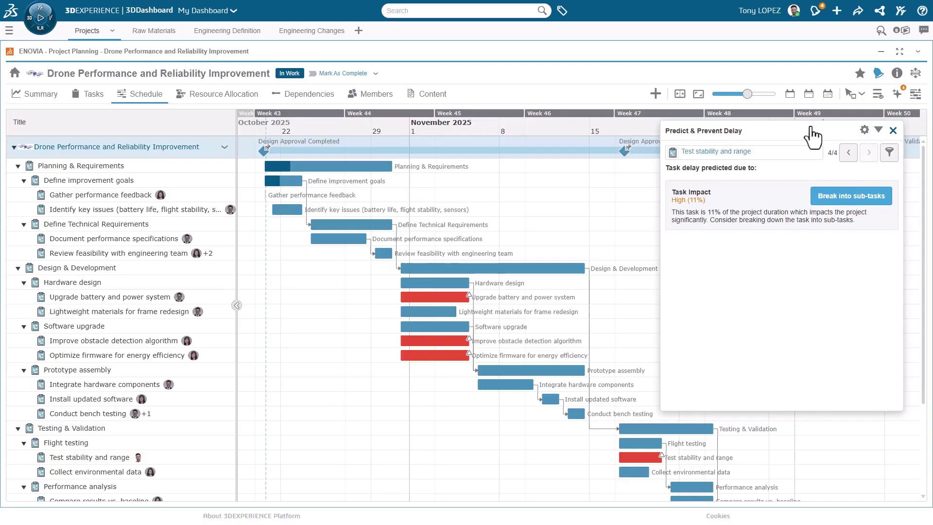
click(893, 131)
click(224, 99)
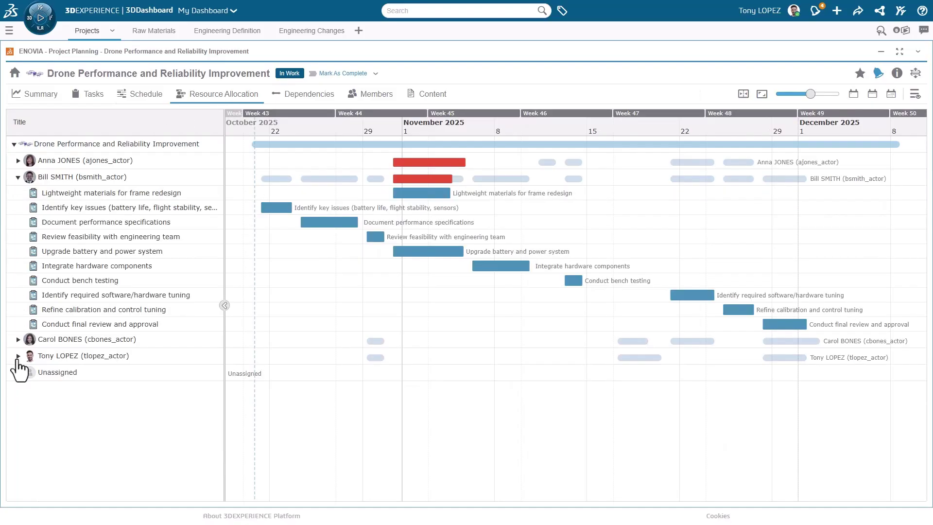
- Move Upgrade battery and power system to a less busy team member
click(18, 357)
mouse_move(85, 251)
mouse_down()
mouse_move(82, 321)
mouse_move(62, 356)
mouse_up()
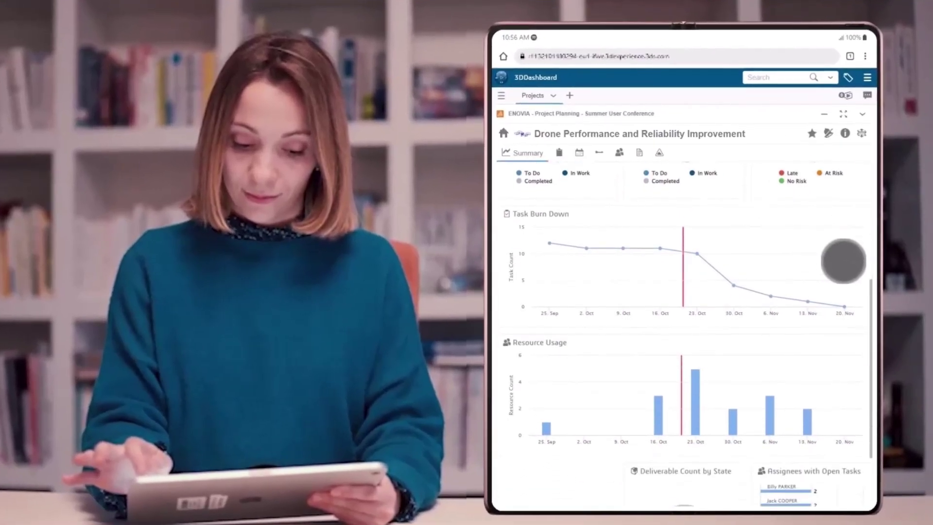
scroll(843, 261, down, 3)
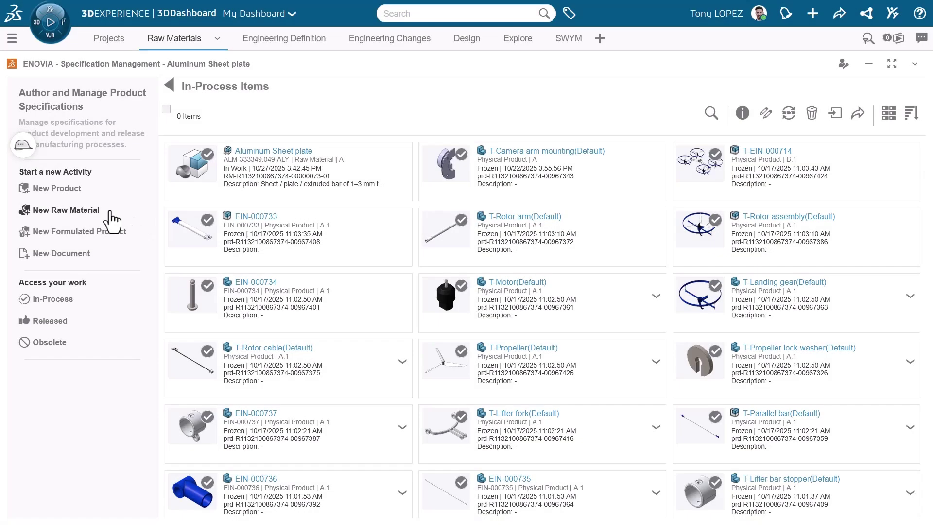
- Check the new raw material's Raw Material type and Mass usage dimension, then view manufacturer equivalents
click(90, 211)
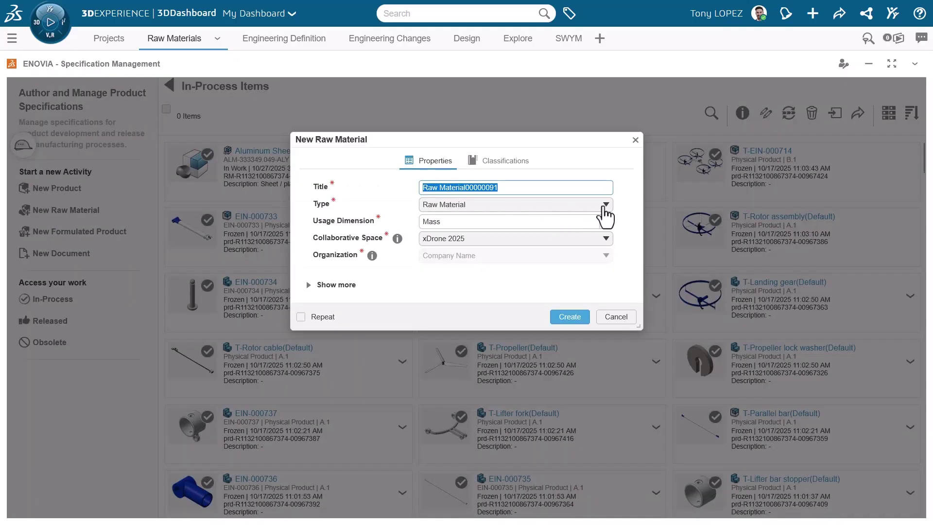
click(605, 206)
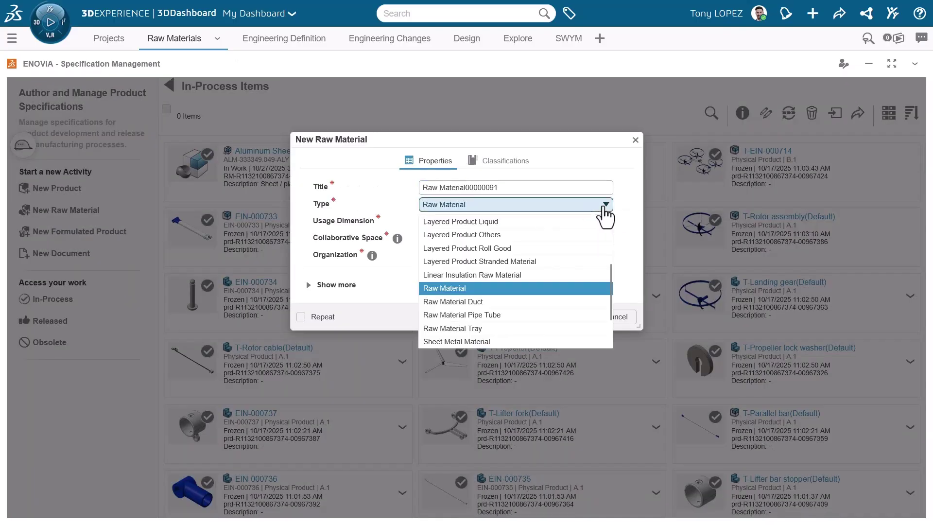
click(625, 214)
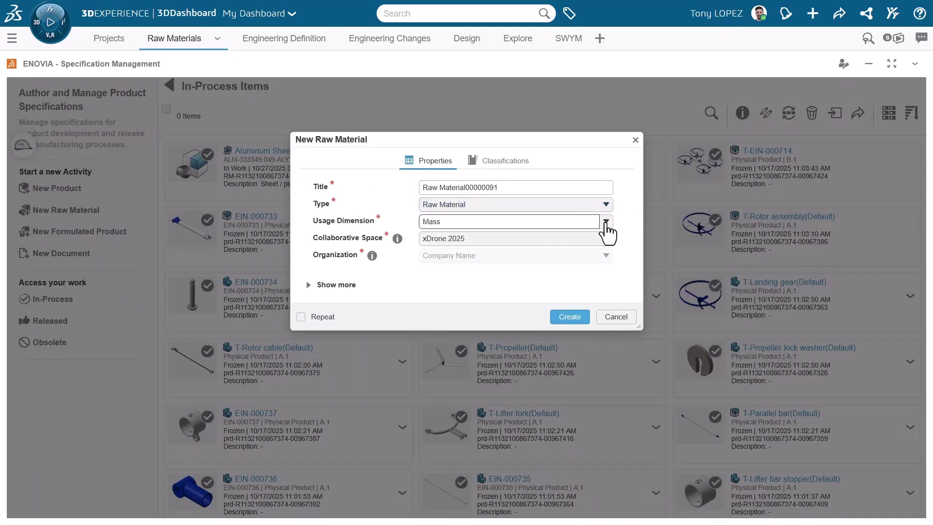
click(605, 222)
click(622, 295)
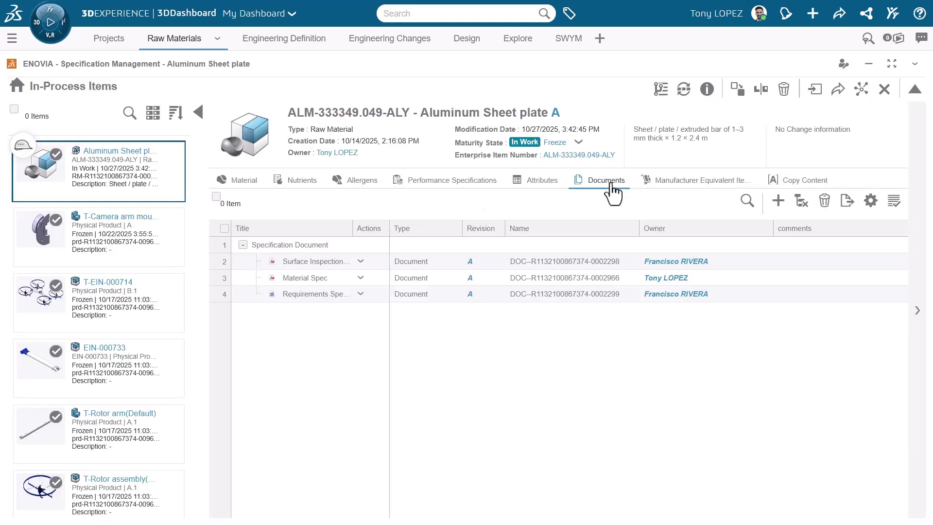
click(661, 182)
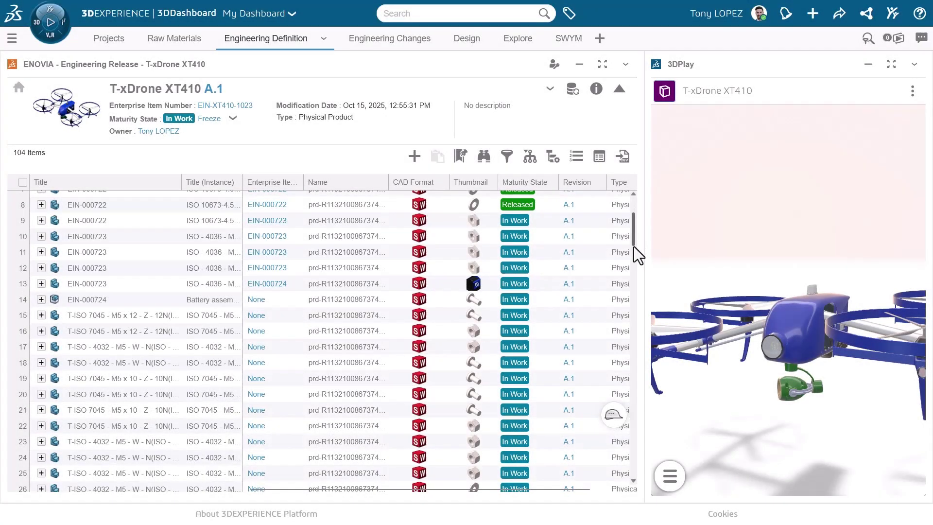
drag(635, 270, 625, 422)
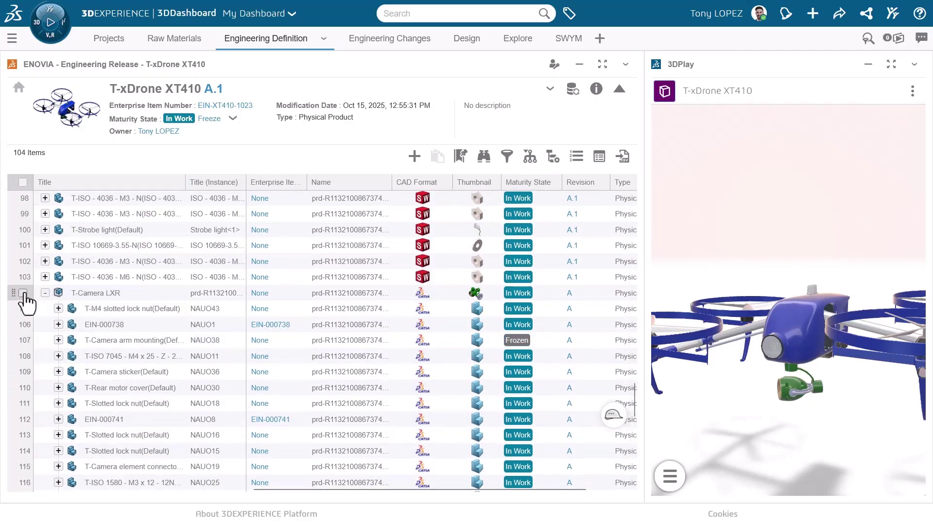
- Select and deselect T-Camera LXR, orbit the 3D view, and select the drone body
click(22, 293)
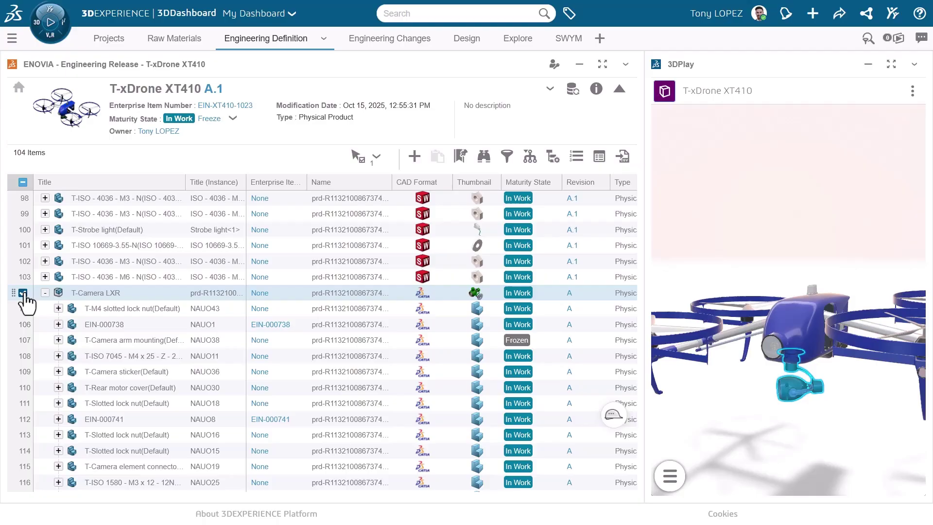
click(23, 292)
drag(733, 403, 751, 454)
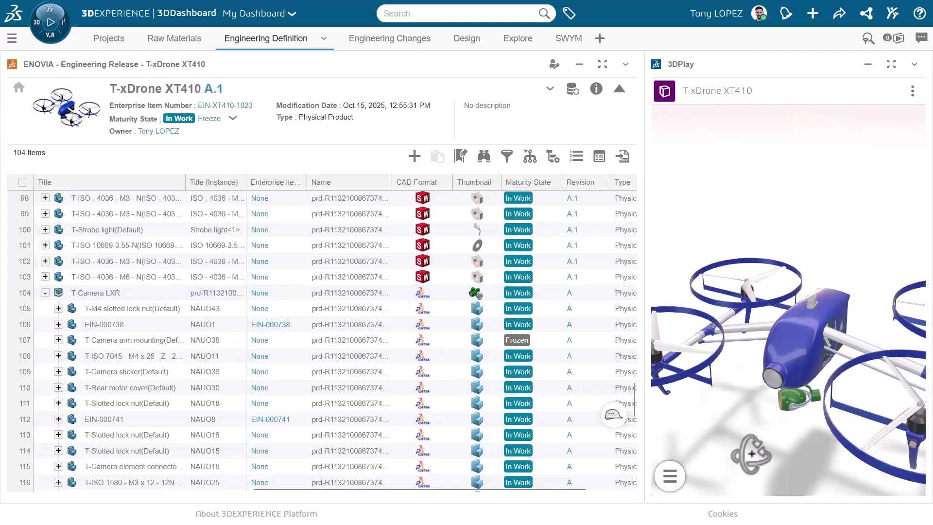
click(825, 340)
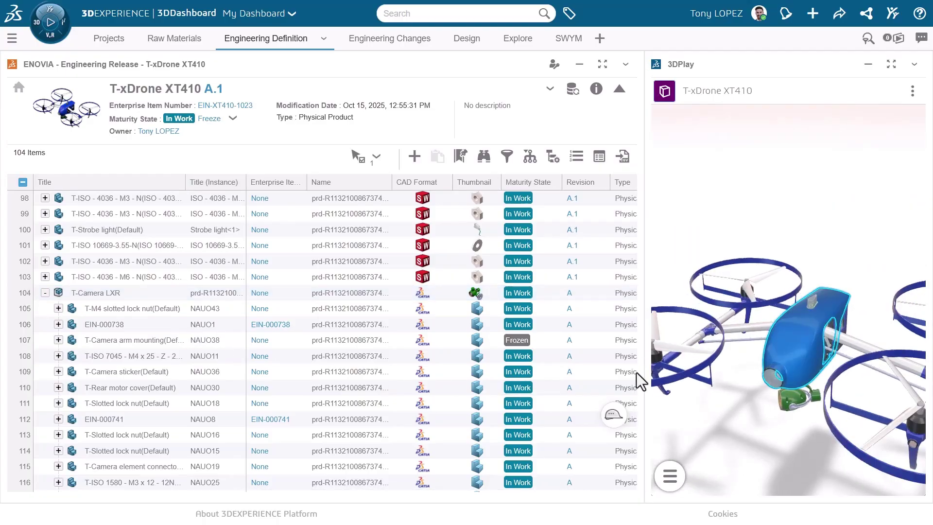
drag(639, 381, 641, 312)
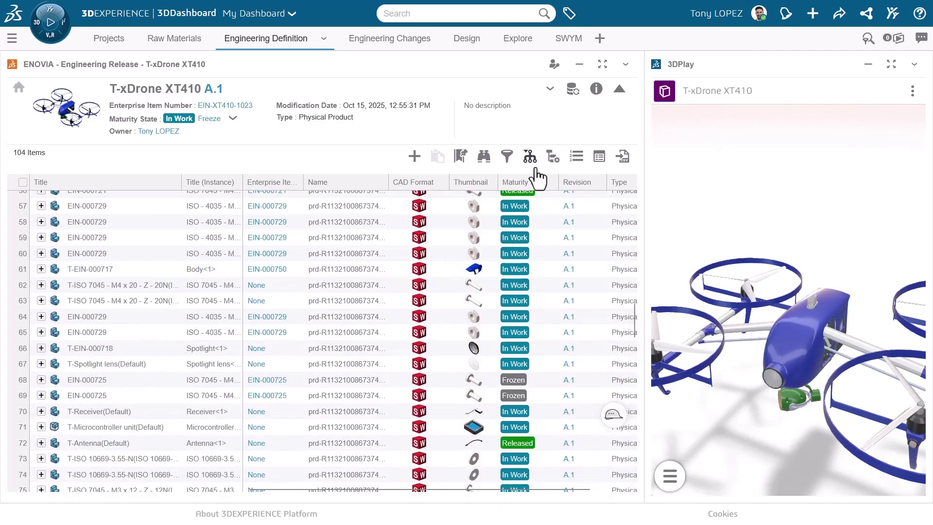
- Expand the T-xDrone XT410 structure 2 levels using Expand N Levels
click(531, 164)
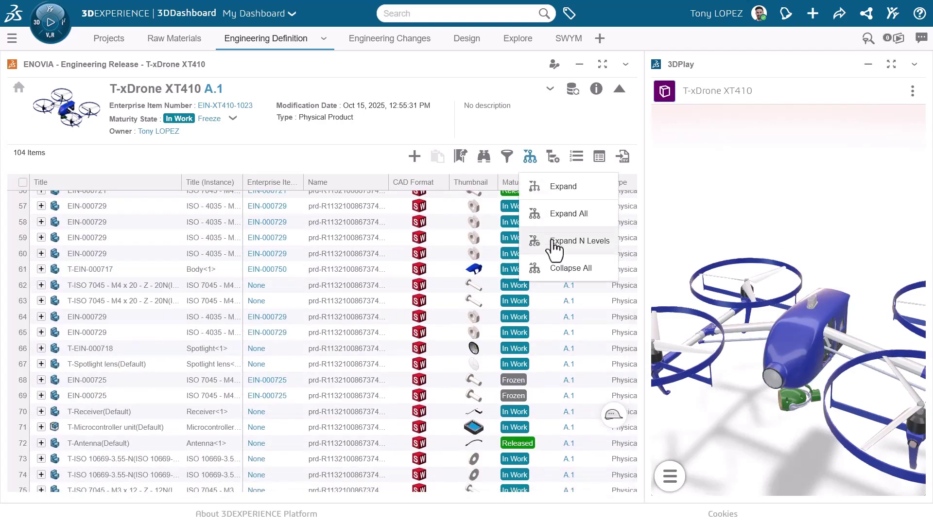
click(556, 243)
click(562, 180)
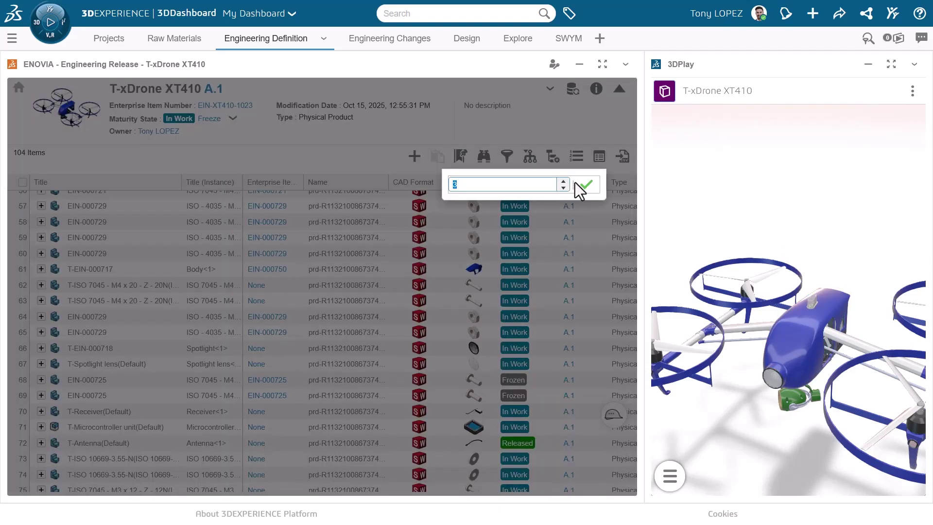
click(586, 184)
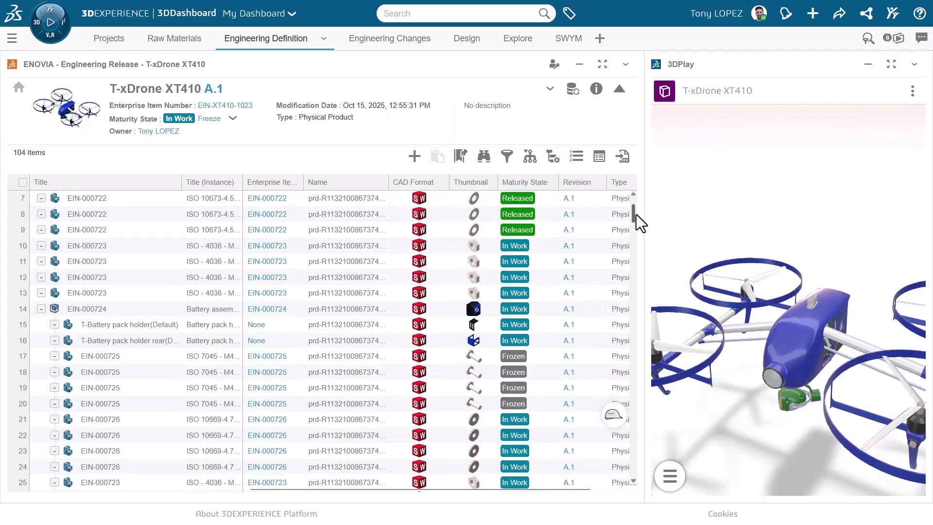
scroll(636, 223, down, 2)
scroll(639, 237, down, 3)
scroll(639, 236, up, 3)
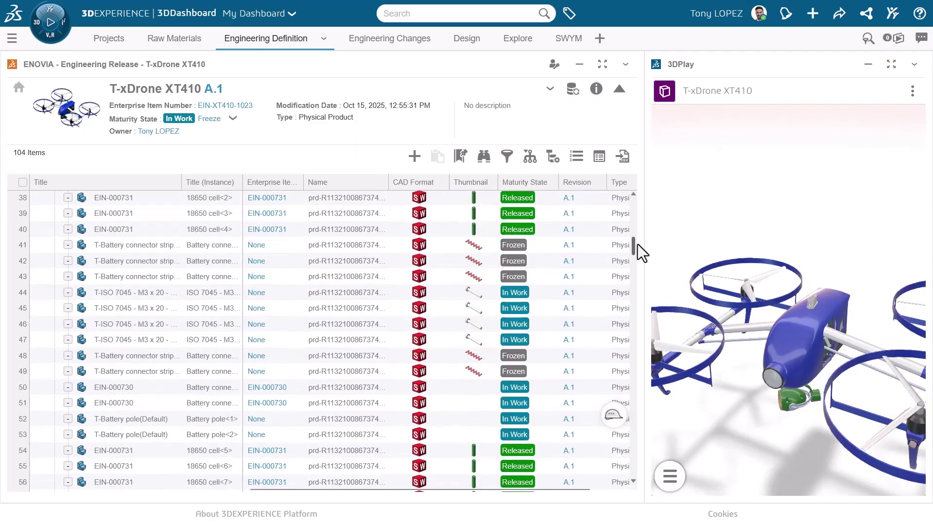
scroll(623, 218, up, 2)
click(553, 157)
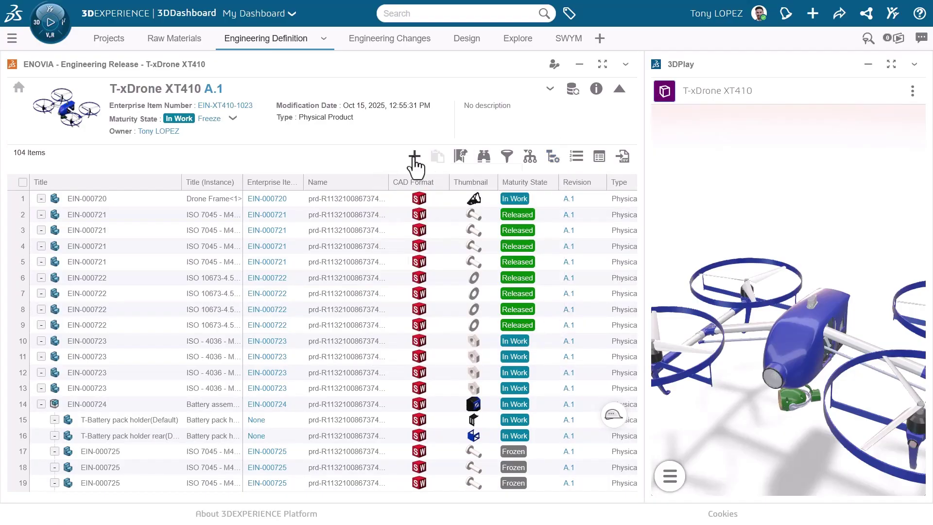
- Add product GPS Stand from SOLIDWORKS - Default Assembly with a generated item number, saved In Work
click(414, 157)
click(429, 184)
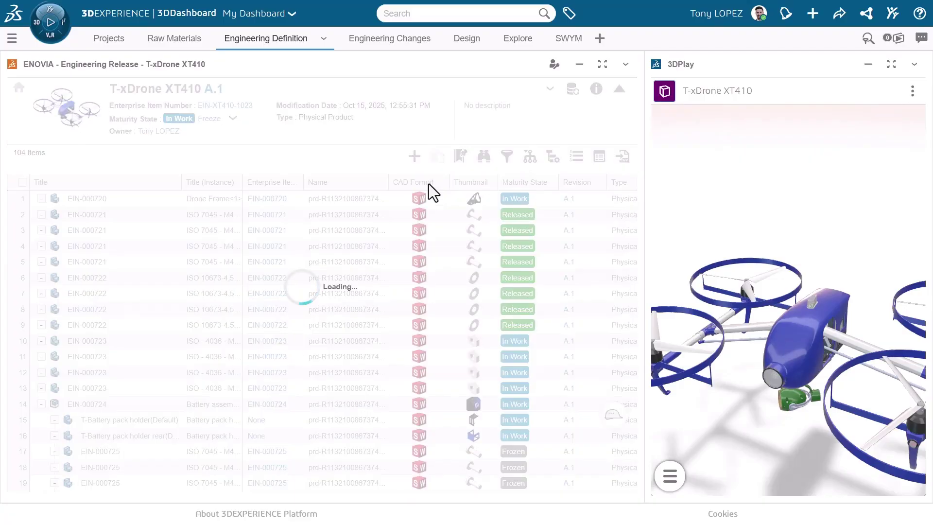
text(GPS Stand)
click(468, 220)
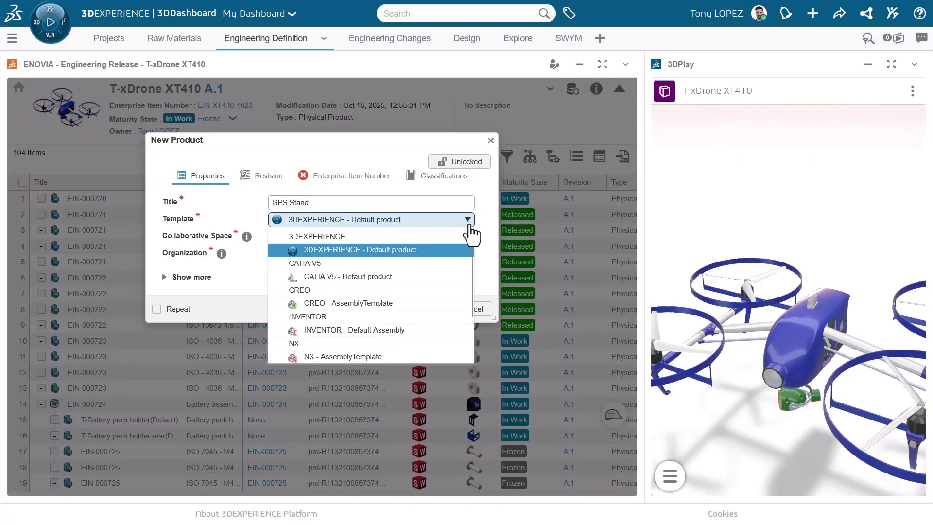
scroll(465, 264, down, 2)
scroll(466, 263, down, 2)
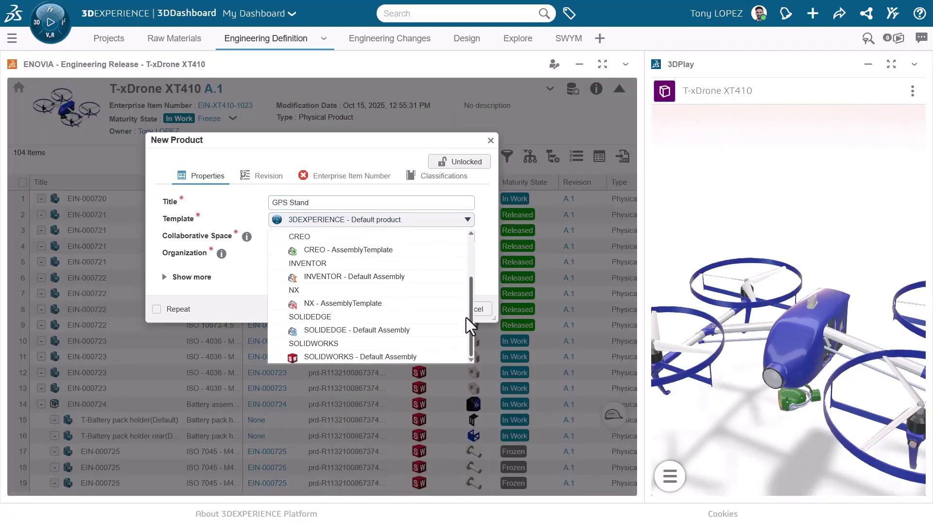
click(447, 353)
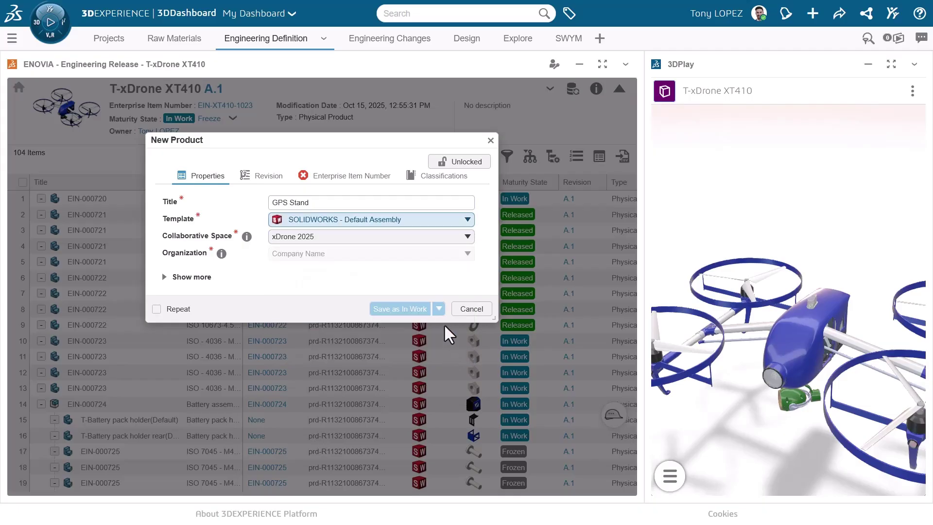
click(375, 177)
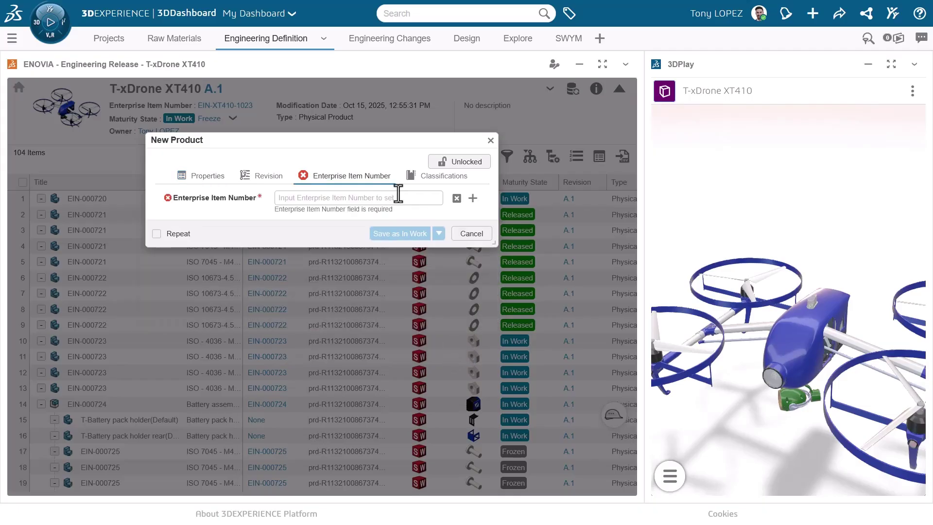
click(473, 199)
click(373, 404)
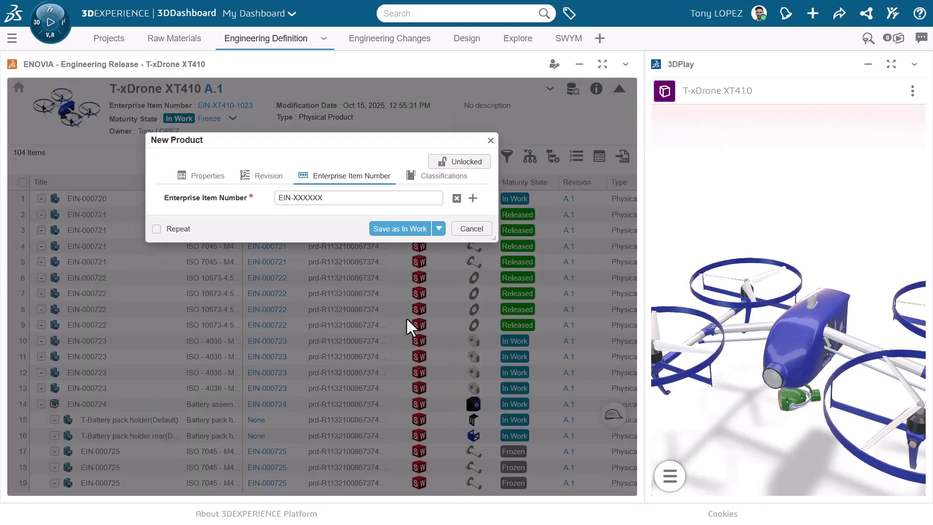
click(418, 235)
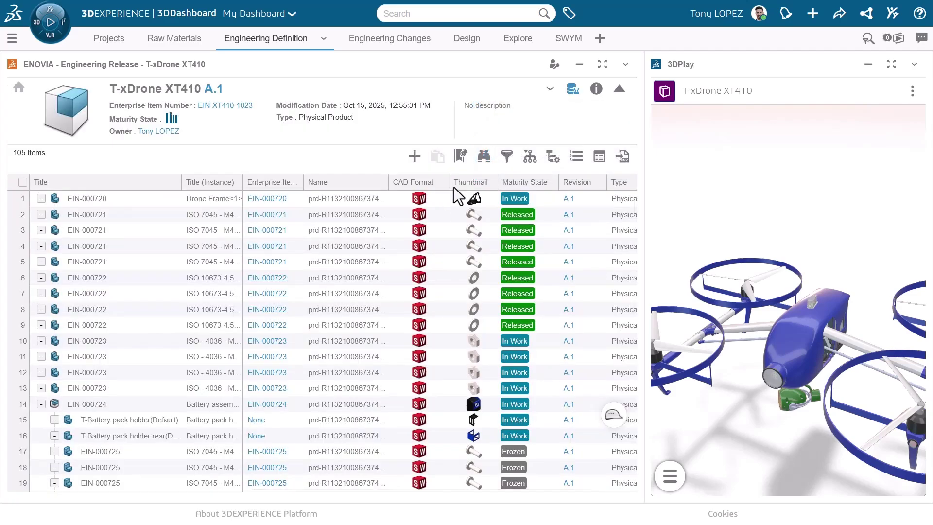
- Find GPS Stand, then review the Body item's specification documents, attachments and Made From material
click(484, 156)
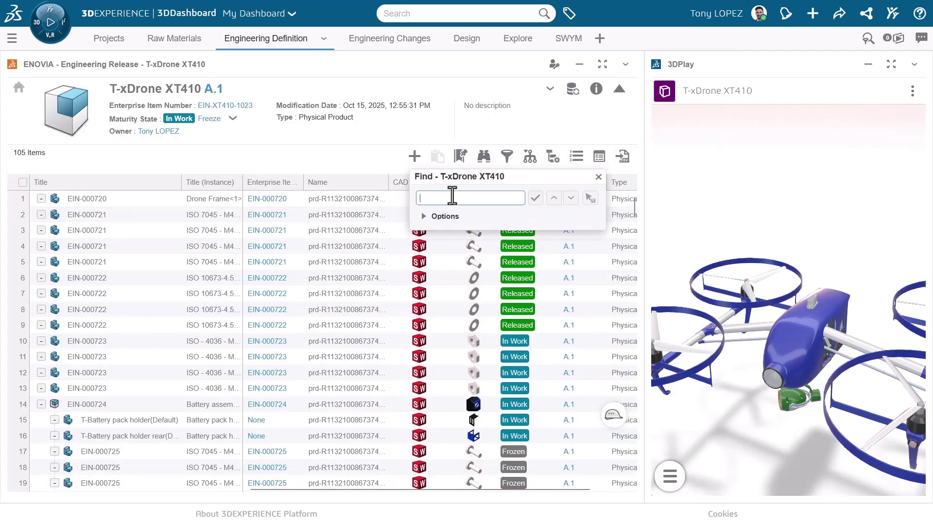
text(GPS)
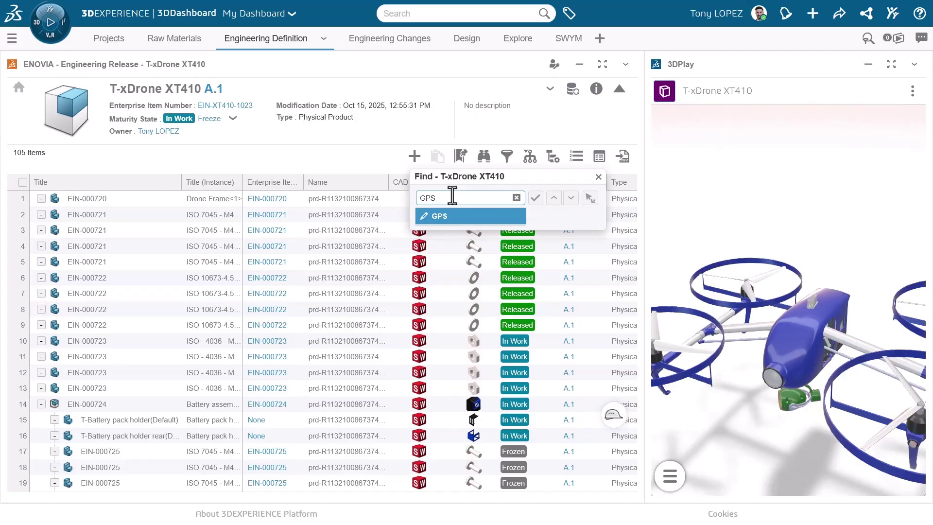
click(469, 217)
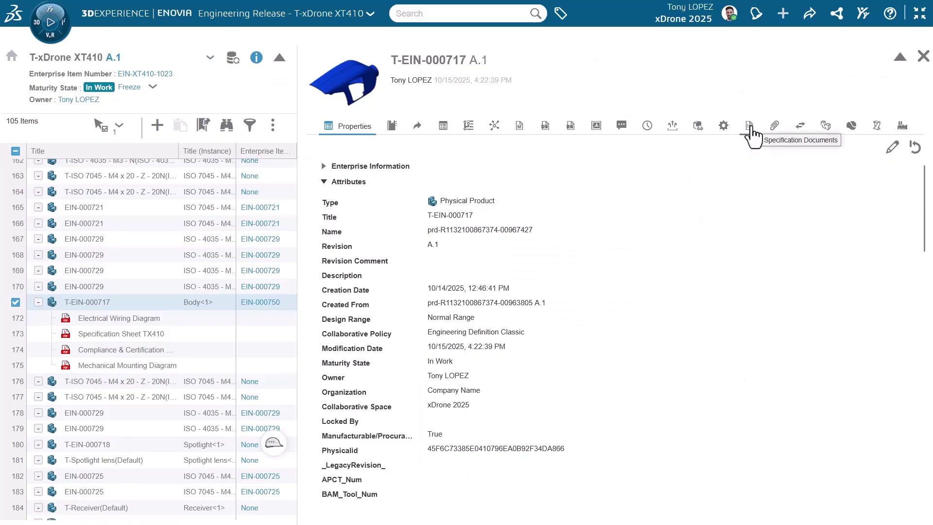
click(750, 127)
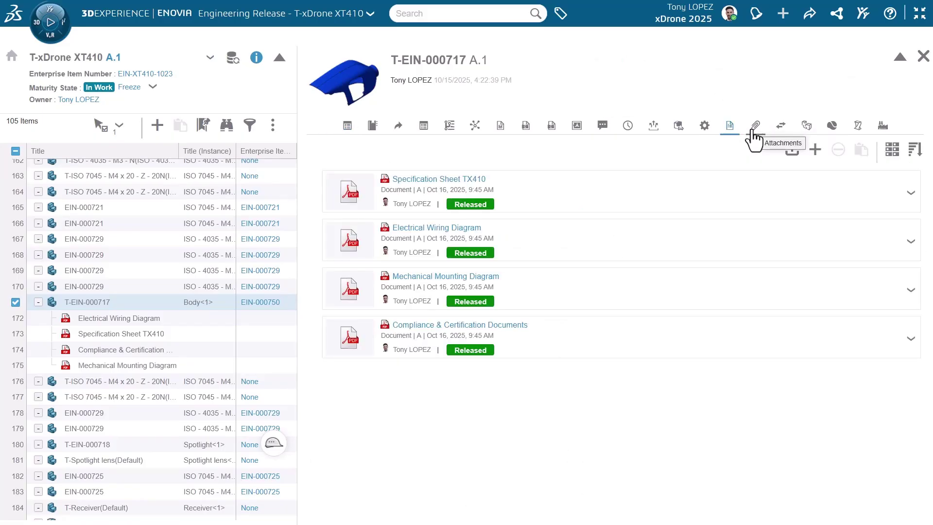
click(753, 131)
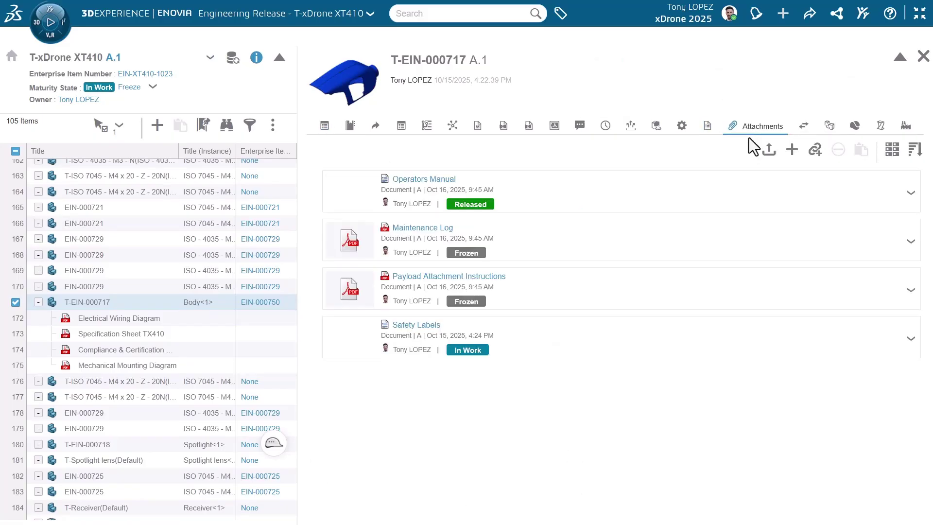
click(831, 132)
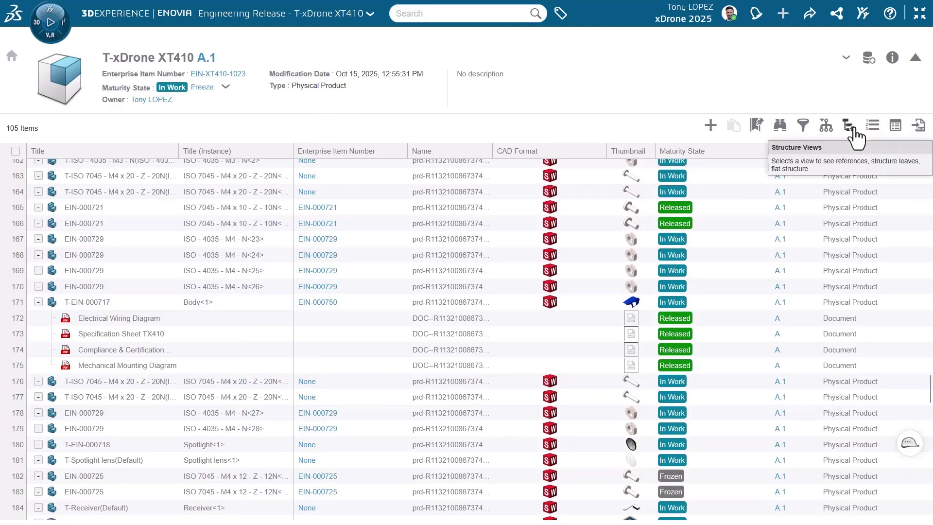
click(855, 136)
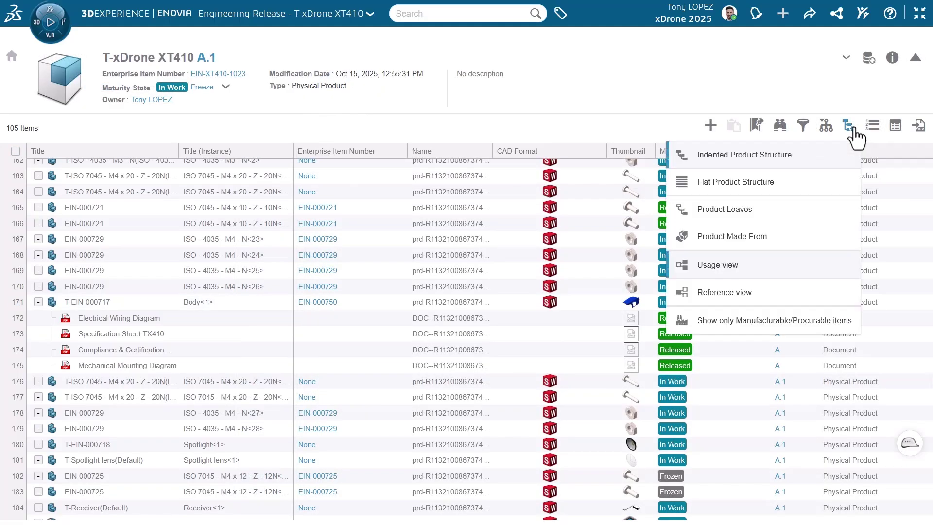
click(813, 237)
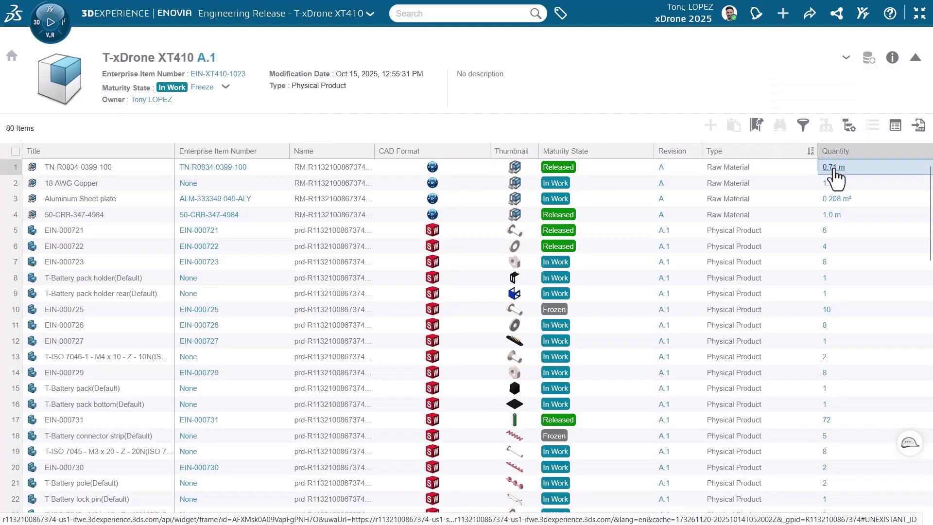
click(833, 169)
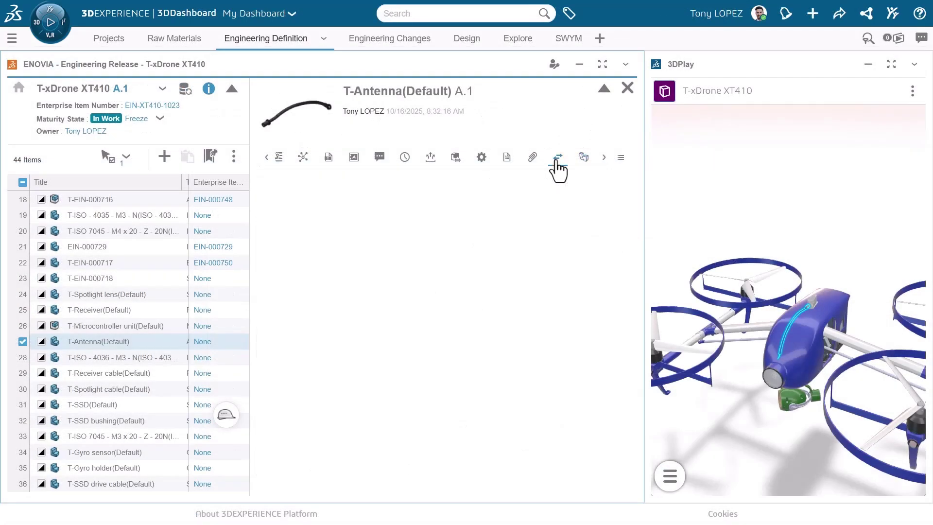
click(557, 159)
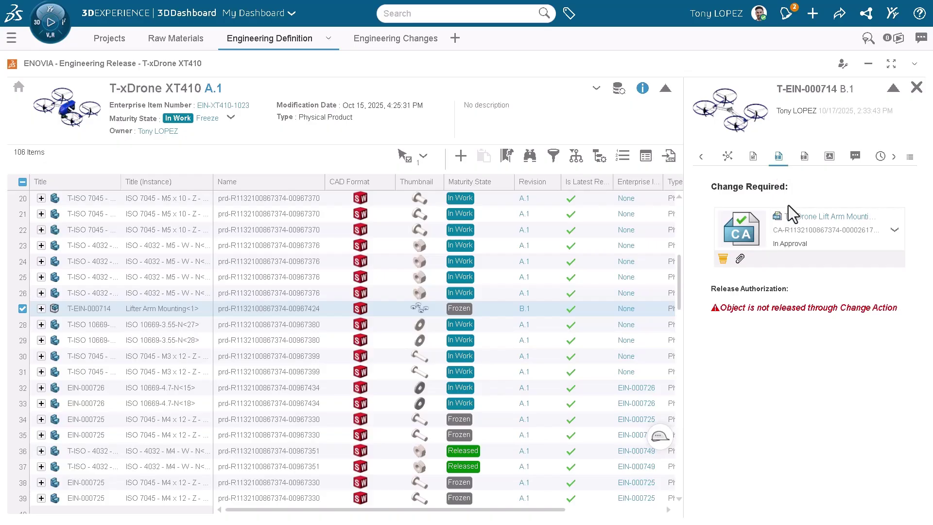
- Bring the Lift Arm Mounting change action into Engineering Changes; review its approvals and 60 frozen realized changes
drag(793, 241, 429, 44)
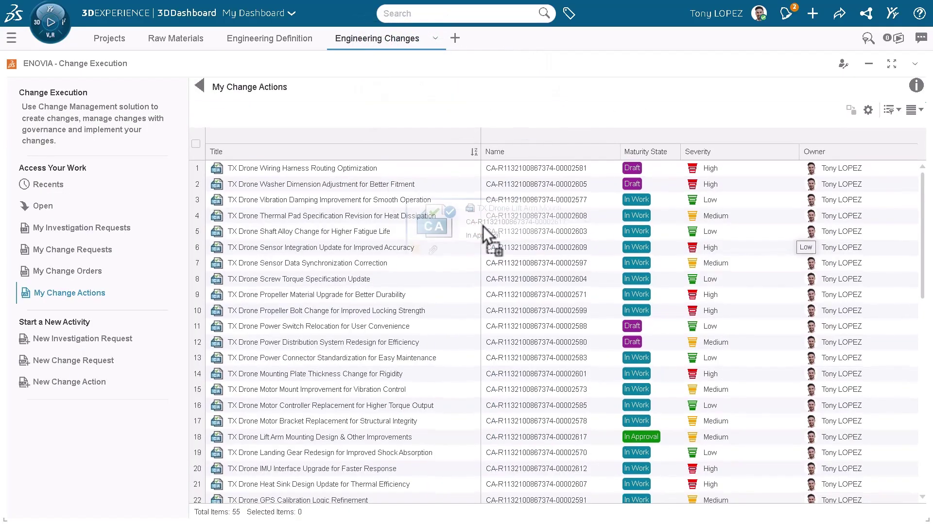
drag(429, 44, 484, 234)
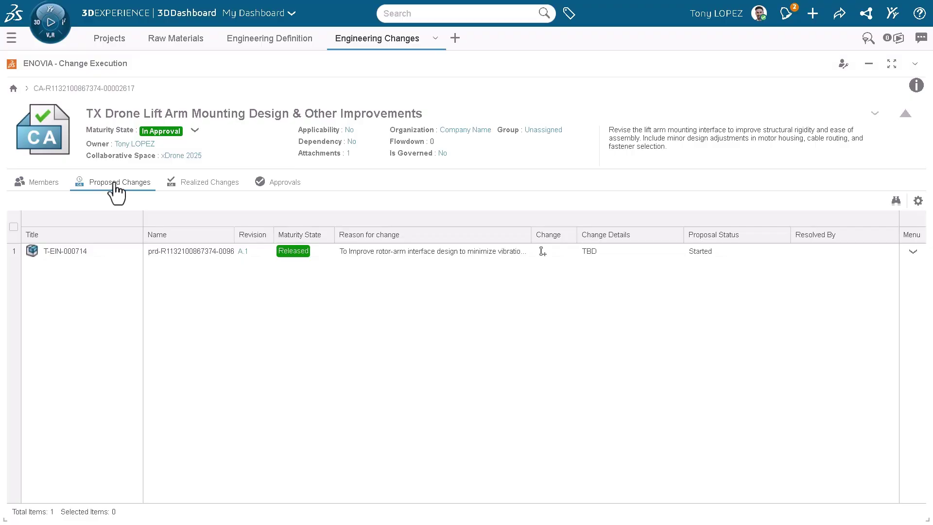
click(288, 193)
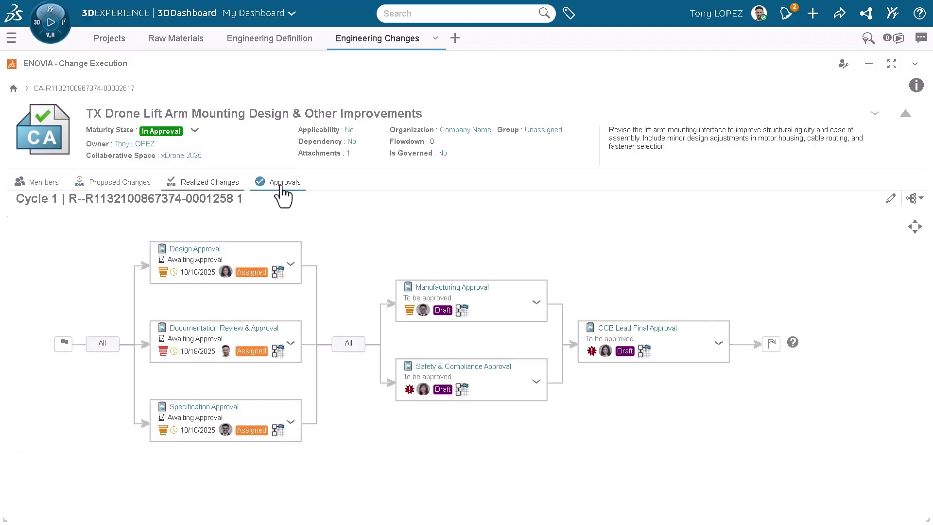
click(191, 195)
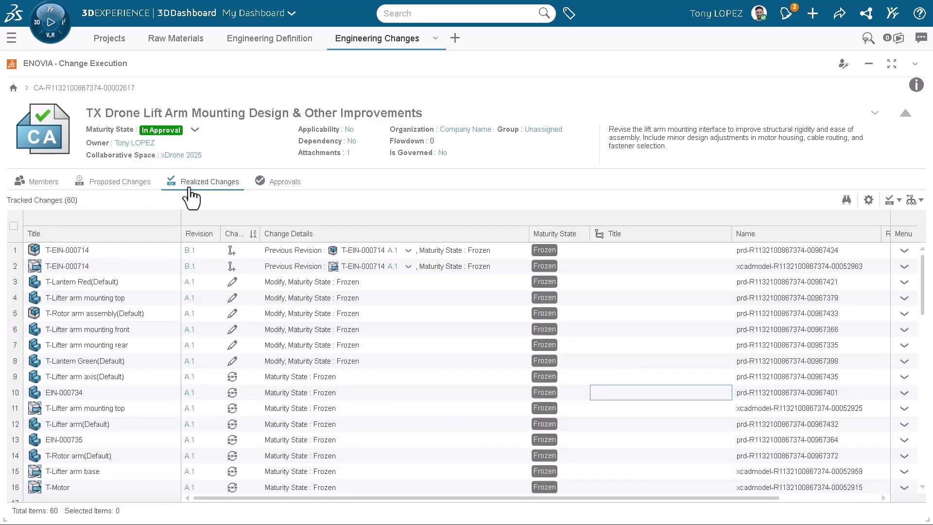
scroll(191, 195, down, 5)
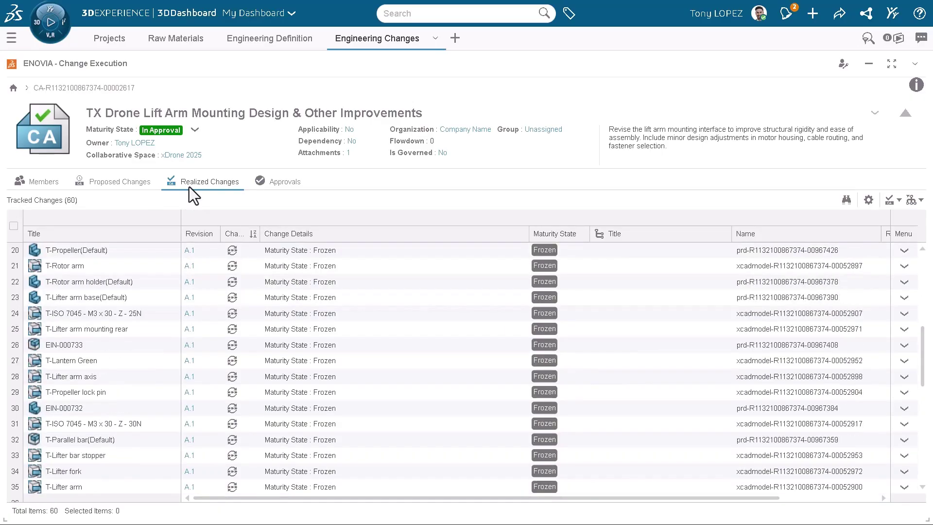